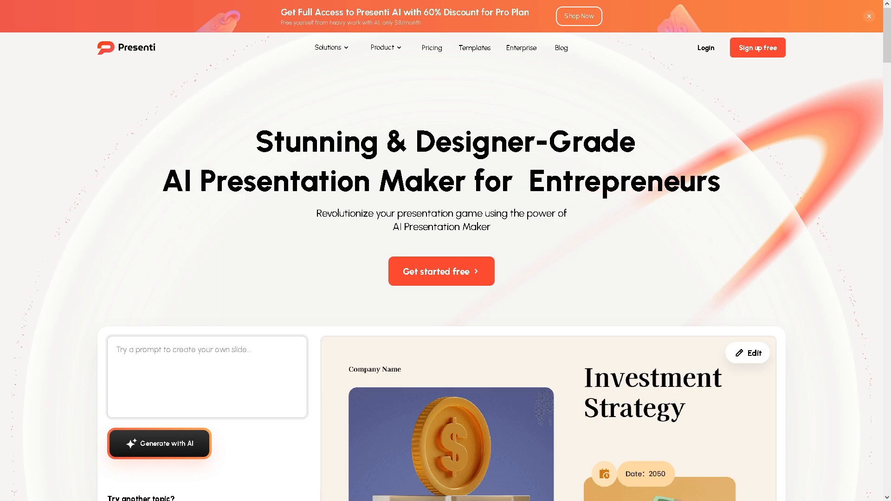
Step: Examine the Presenti AI landing page, including its prompt area, file conversion options, feature sections and curated templates
{"action": "scroll", "coordinate": [445, 279], "scroll_direction": "down", "scroll_amount": 5}
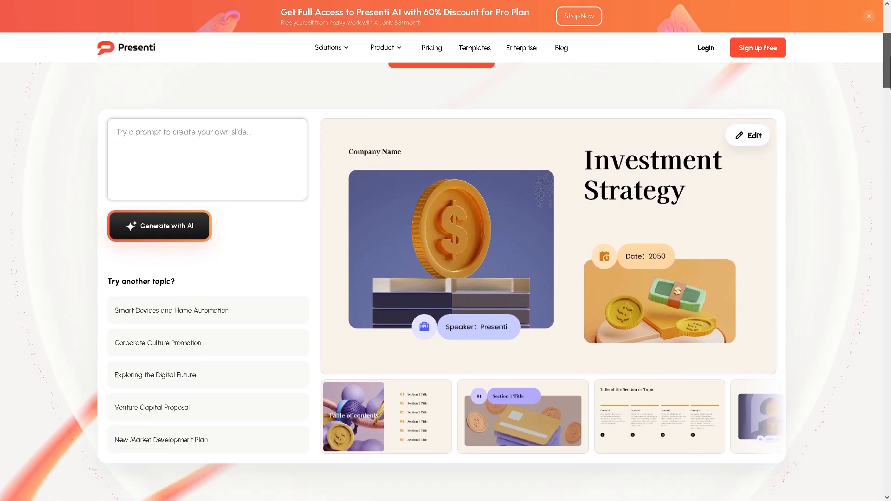
{"action": "scroll", "coordinate": [445, 278], "scroll_direction": "down", "scroll_amount": 6}
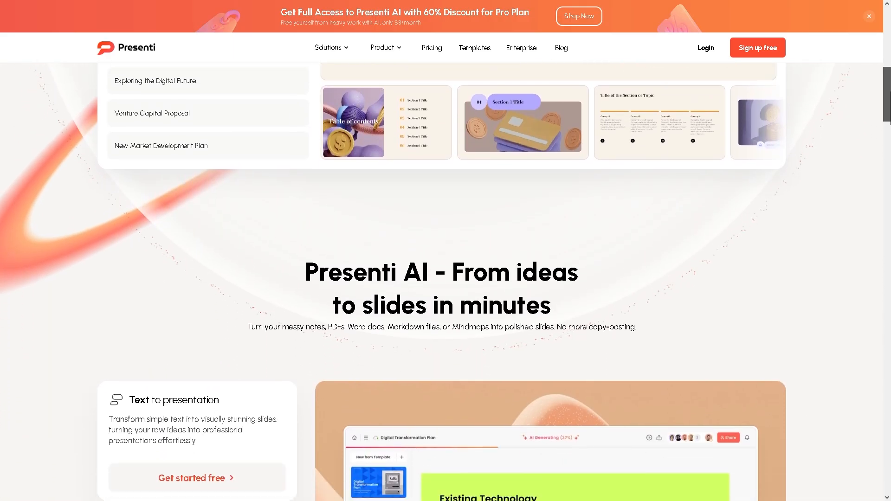
{"action": "scroll", "coordinate": [445, 279], "scroll_direction": "down", "scroll_amount": 4}
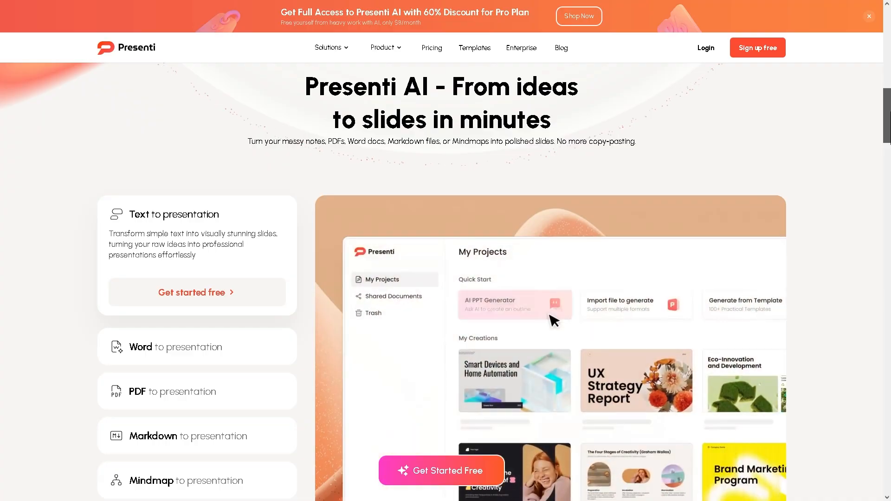
{"action": "scroll", "coordinate": [445, 251], "scroll_direction": "down", "scroll_amount": 5}
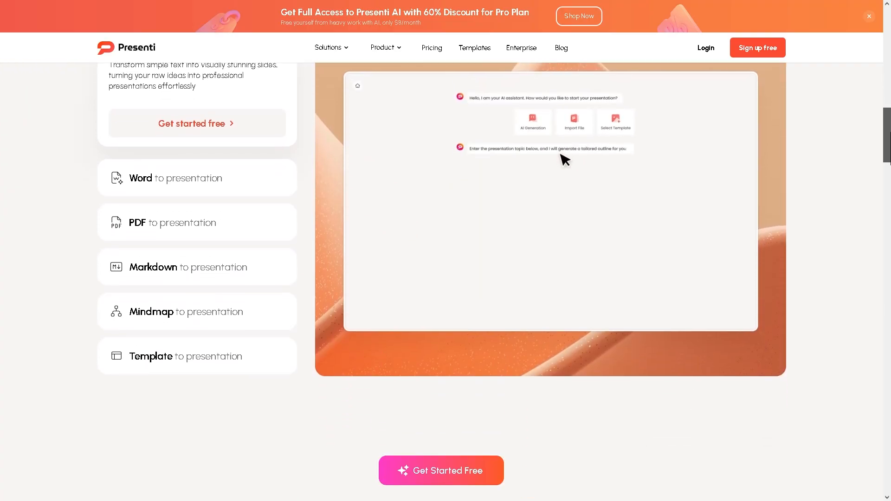
{"action": "scroll", "coordinate": [446, 250], "scroll_direction": "down", "scroll_amount": 10}
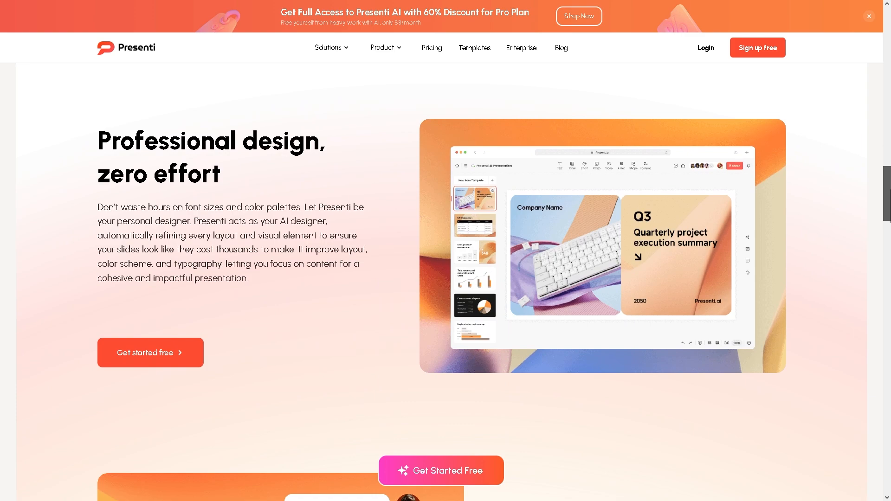
{"action": "scroll", "coordinate": [445, 251], "scroll_direction": "down", "scroll_amount": 6}
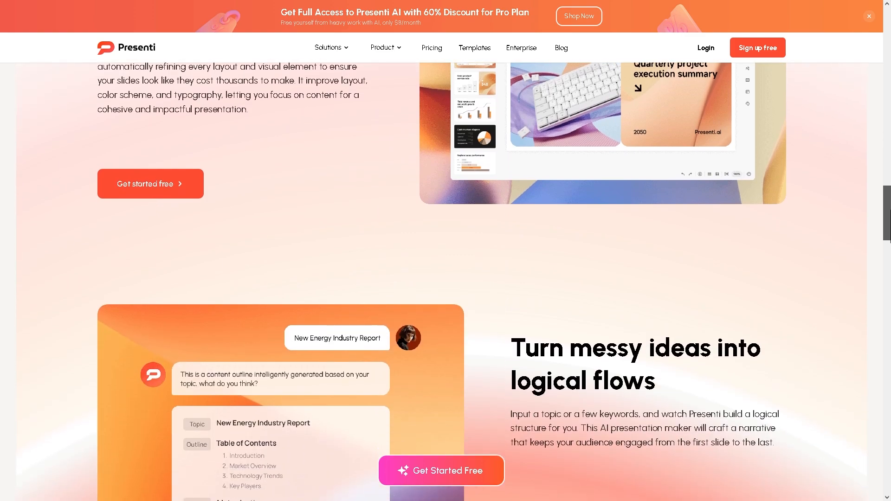
{"action": "scroll", "coordinate": [445, 251], "scroll_direction": "down", "scroll_amount": 2}
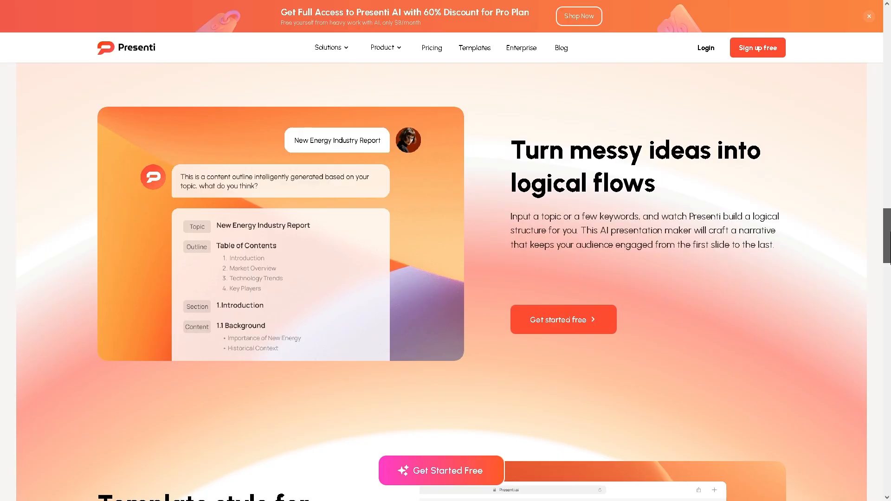
{"action": "scroll", "coordinate": [446, 251], "scroll_direction": "down", "scroll_amount": 6}
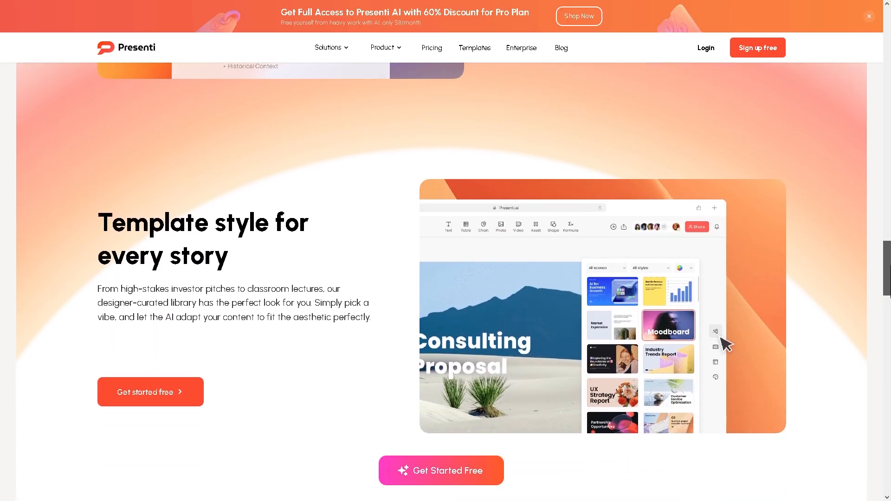
{"action": "scroll", "coordinate": [445, 250], "scroll_direction": "down", "scroll_amount": 2}
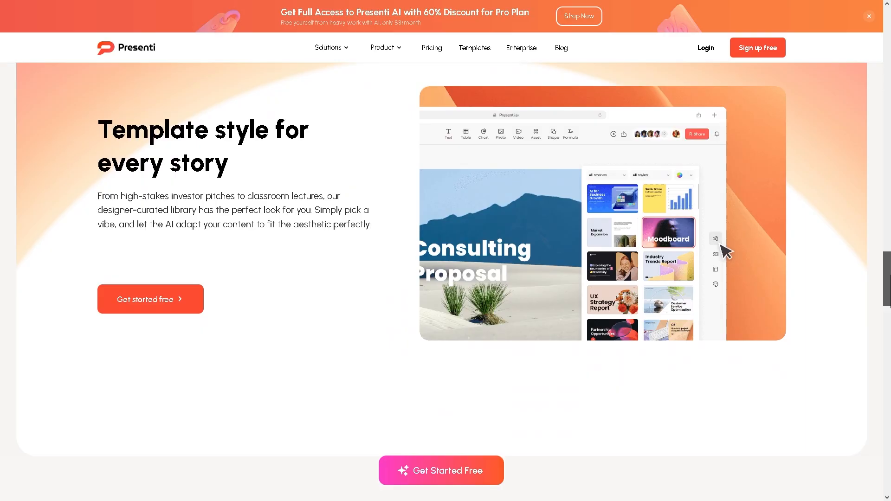
{"action": "scroll", "coordinate": [445, 251], "scroll_direction": "down", "scroll_amount": 8}
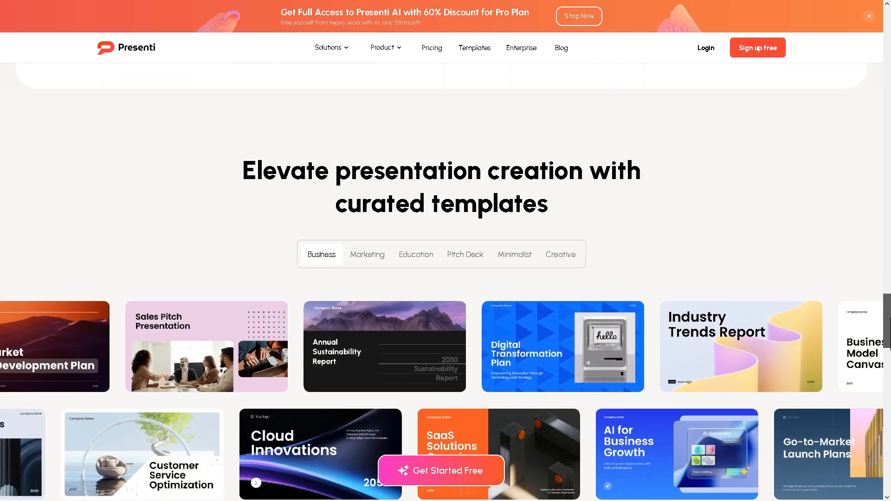
{"action": "scroll", "coordinate": [445, 251], "scroll_direction": "down", "scroll_amount": 2}
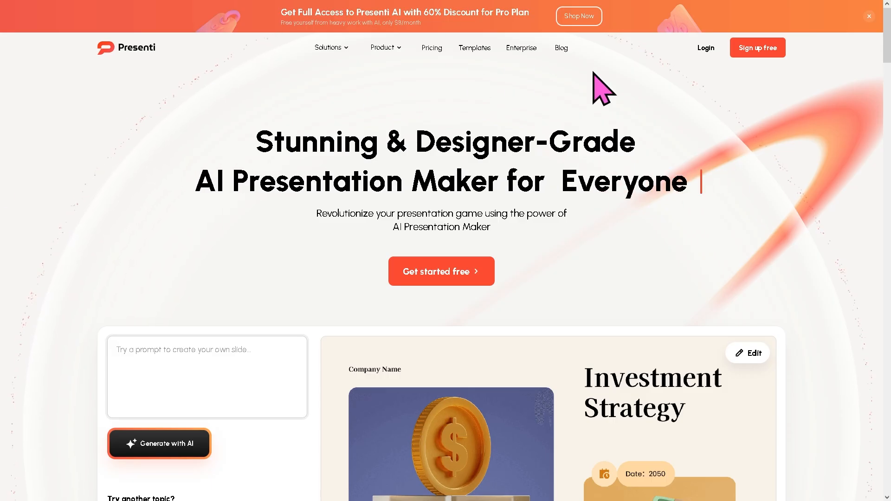
Step: Open the pricing offer and compare the Free, Plus, Pro and Ultra plans with annual billing
{"action": "left_click", "coordinate": [592, 18]}
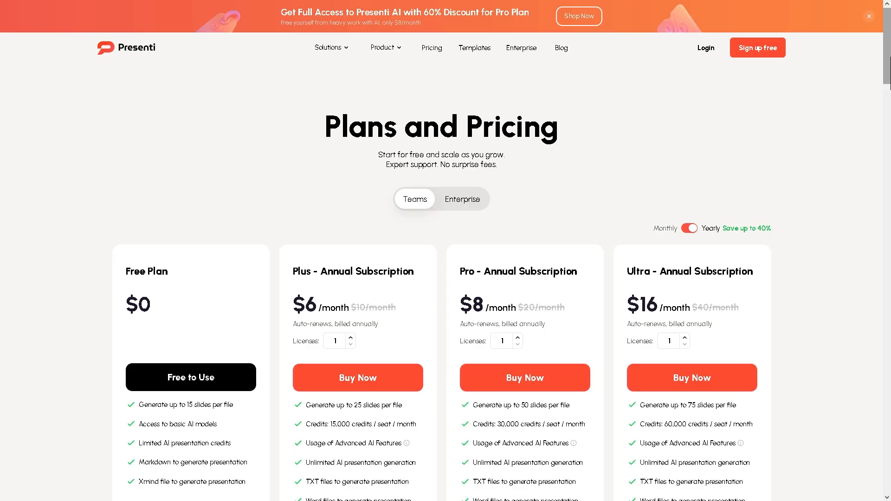
{"action": "scroll", "coordinate": [445, 279], "scroll_direction": "down", "scroll_amount": 3}
{"action": "scroll", "coordinate": [446, 278], "scroll_direction": "down", "scroll_amount": 1}
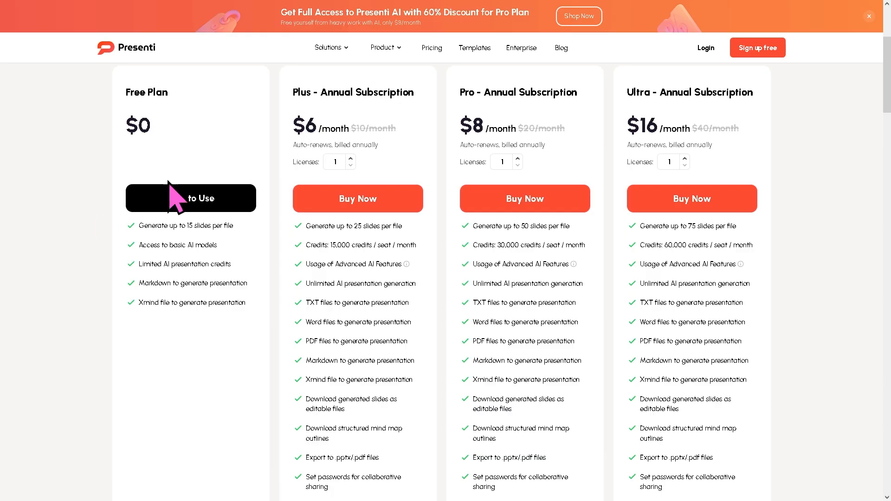
{"action": "left_click_drag", "start_coordinate": [125, 93], "coordinate": [185, 116]}
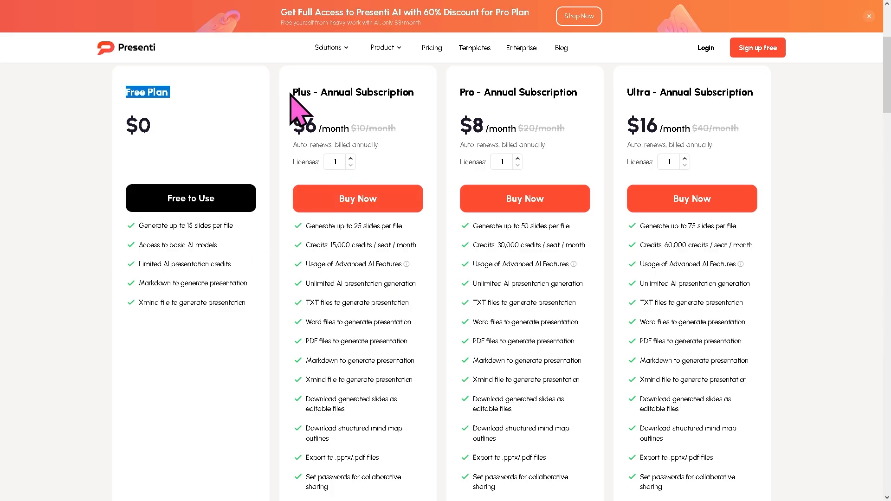
{"action": "left_click_drag", "start_coordinate": [292, 93], "coordinate": [409, 92]}
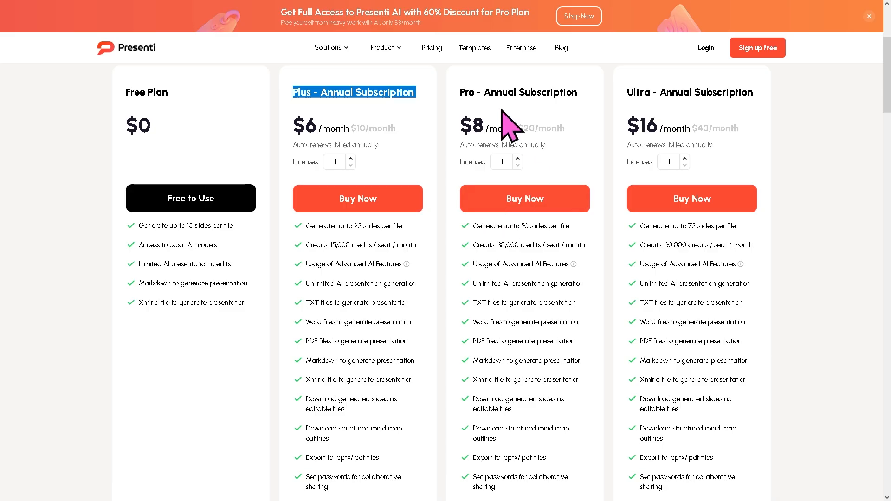
{"action": "left_click_drag", "start_coordinate": [460, 92], "coordinate": [569, 94]}
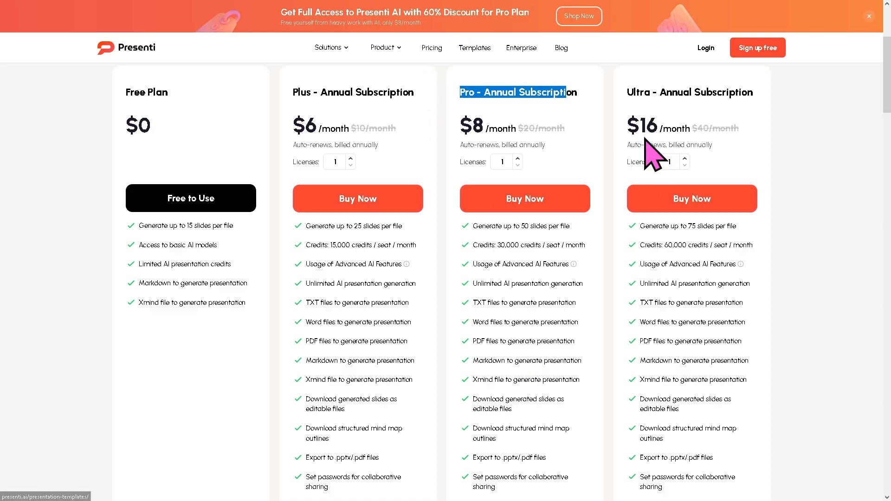
{"action": "left_click_drag", "start_coordinate": [626, 92], "coordinate": [755, 93]}
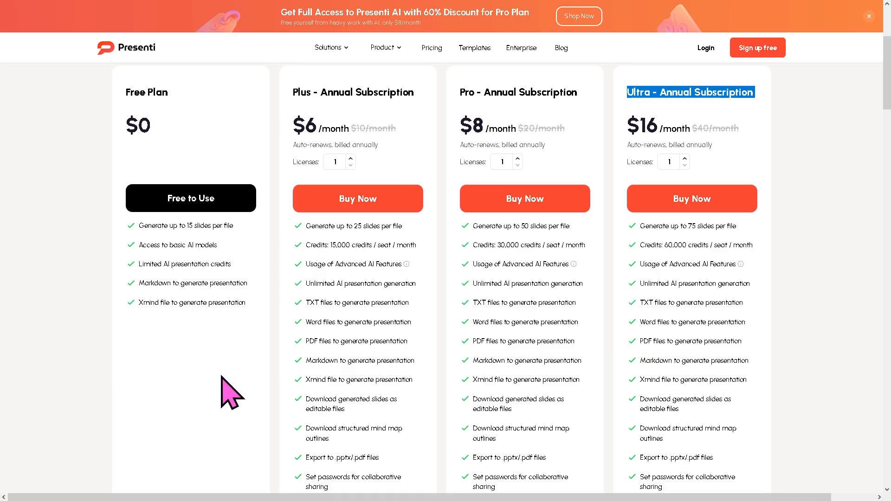
Step: Start using the Free Plan and dismiss the welcome invitation to reach the workspace
{"action": "left_click", "coordinate": [204, 198]}
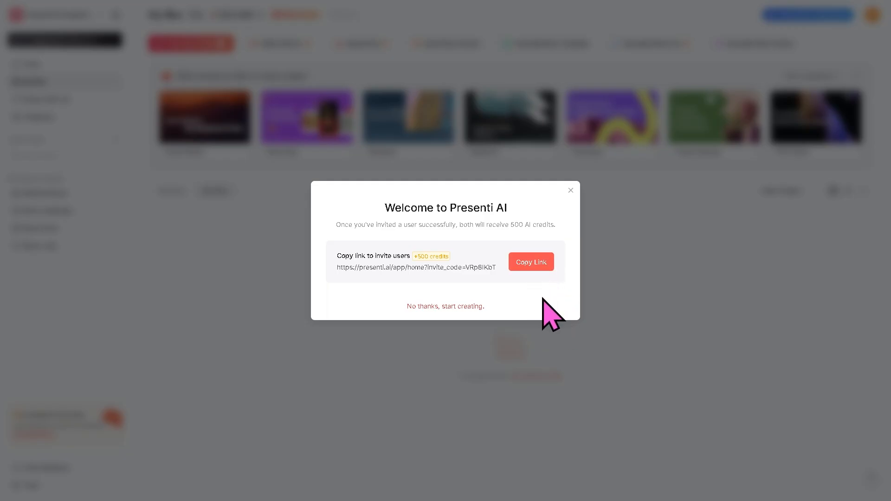
{"action": "left_click", "coordinate": [571, 190]}
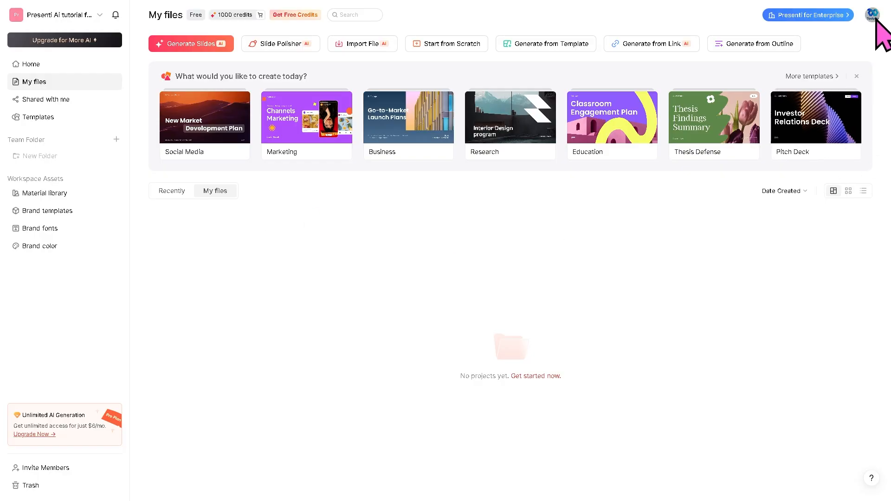
Step: Switch the workspace to dark mode from the account options
{"action": "left_click", "coordinate": [875, 18]}
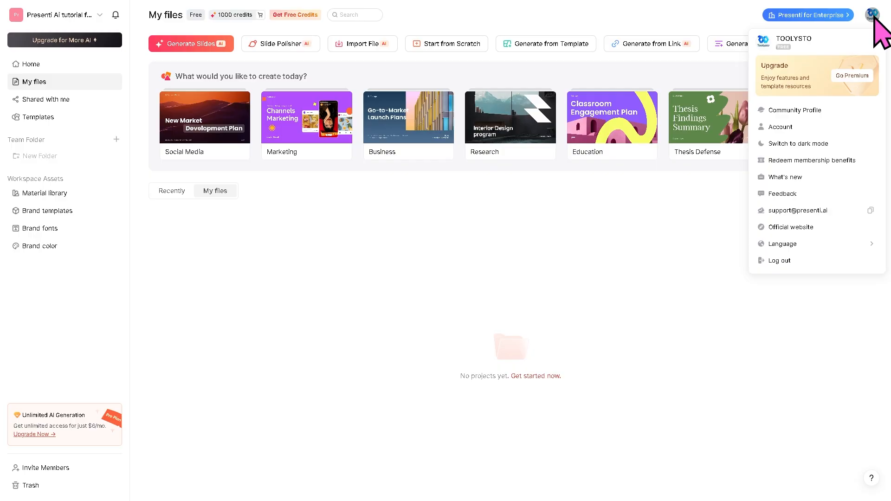
{"action": "left_click", "coordinate": [812, 145]}
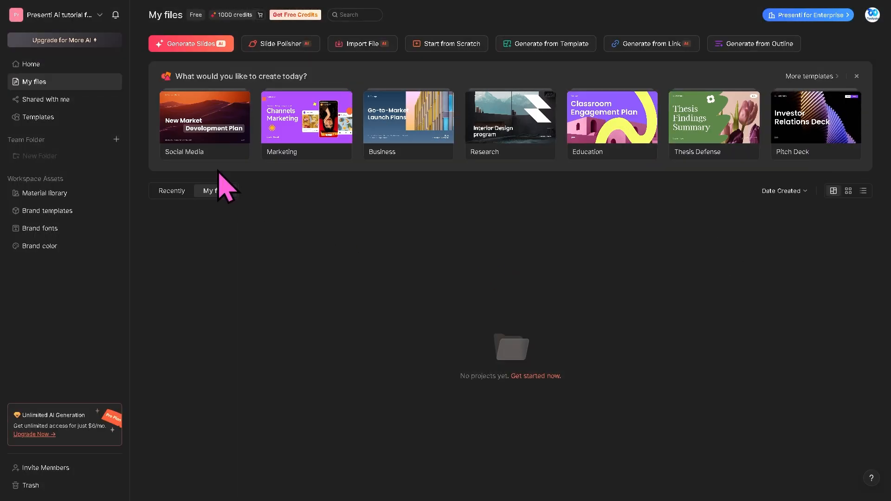
Step: Open the workspace's Home page and look through its featured presentation templates
{"action": "left_click", "coordinate": [40, 63]}
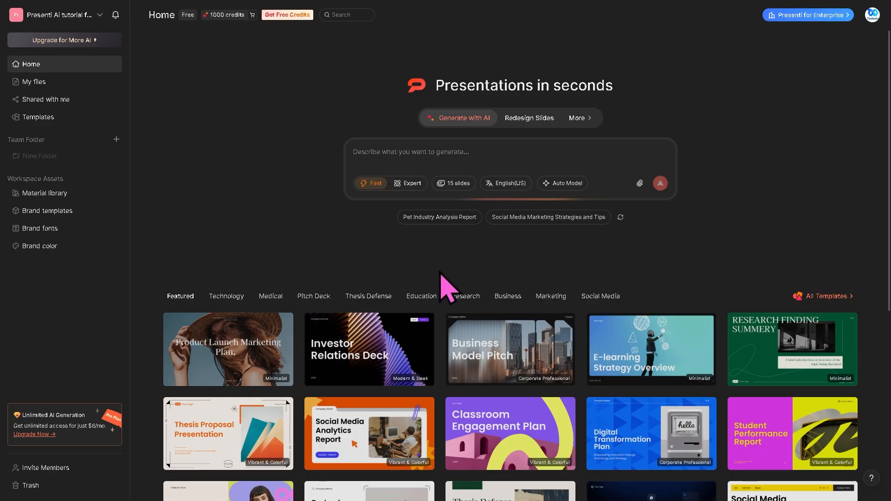
{"action": "mouse_move", "coordinate": [397, 327]}
{"action": "scroll", "coordinate": [357, 337], "scroll_direction": "down", "scroll_amount": 3}
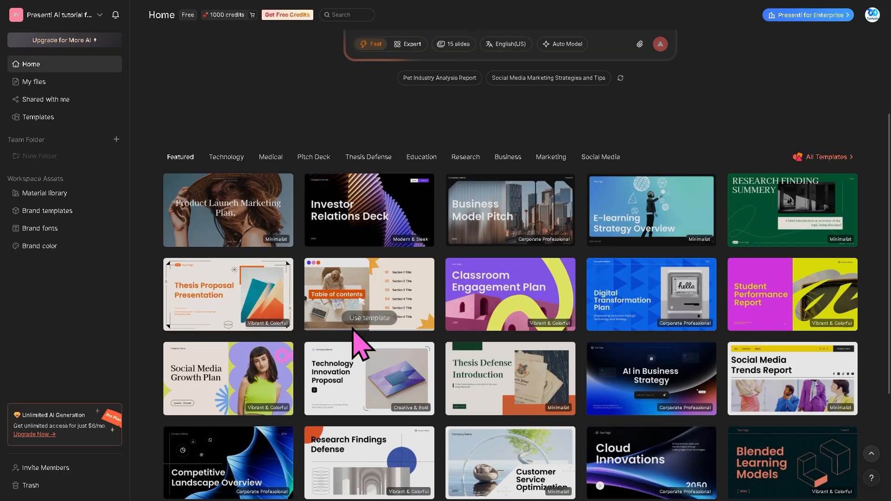
{"action": "scroll", "coordinate": [353, 328], "scroll_direction": "down", "scroll_amount": 4}
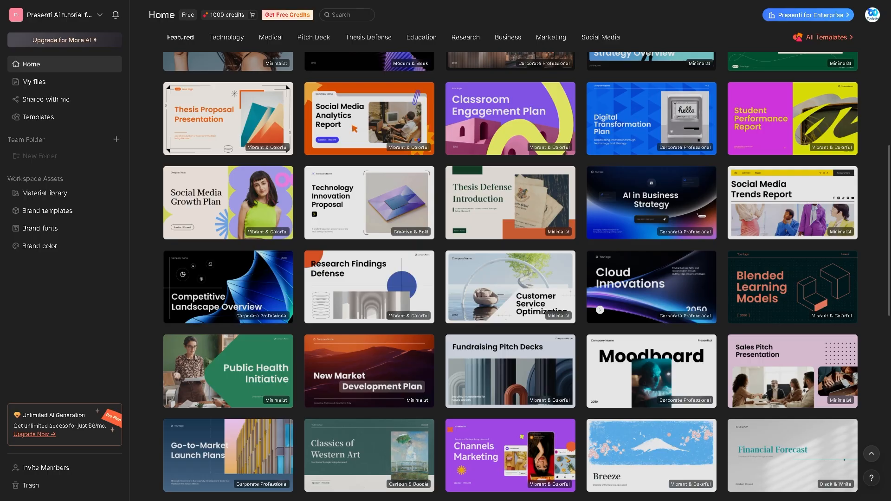
{"action": "scroll", "coordinate": [398, 225], "scroll_direction": "up", "scroll_amount": 5}
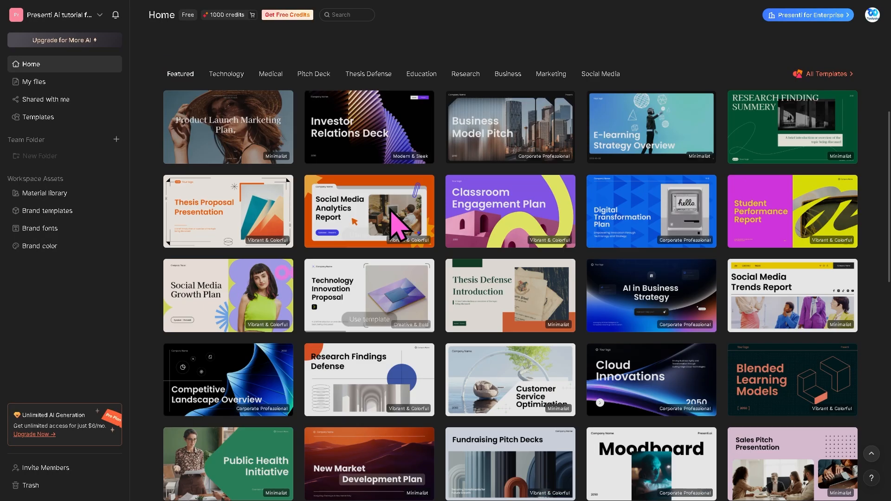
{"action": "scroll", "coordinate": [398, 225], "scroll_direction": "up", "scroll_amount": 2}
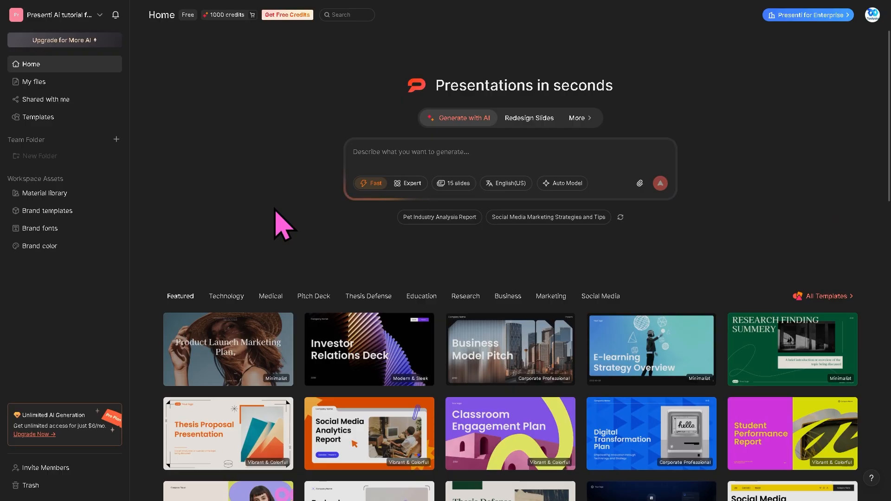
Step: Review the My files and Shared with me sections and browse the Templates gallery with its filters
{"action": "left_click", "coordinate": [66, 82]}
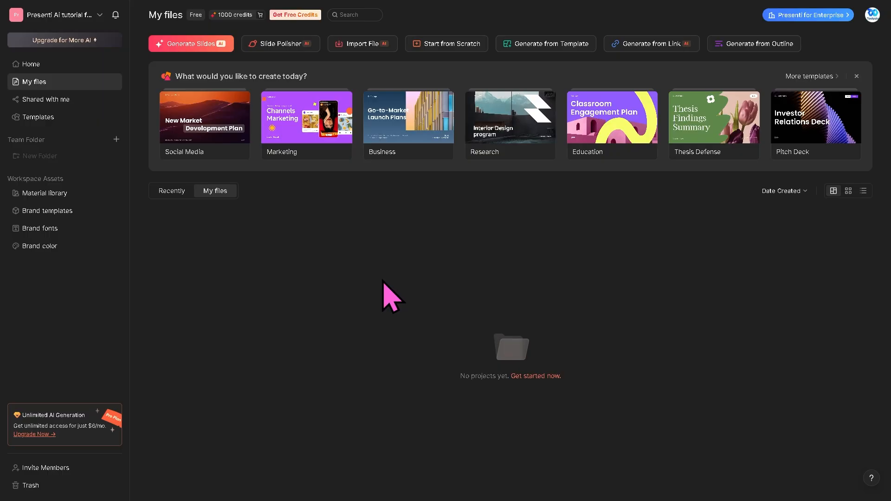
{"action": "left_click", "coordinate": [58, 107]}
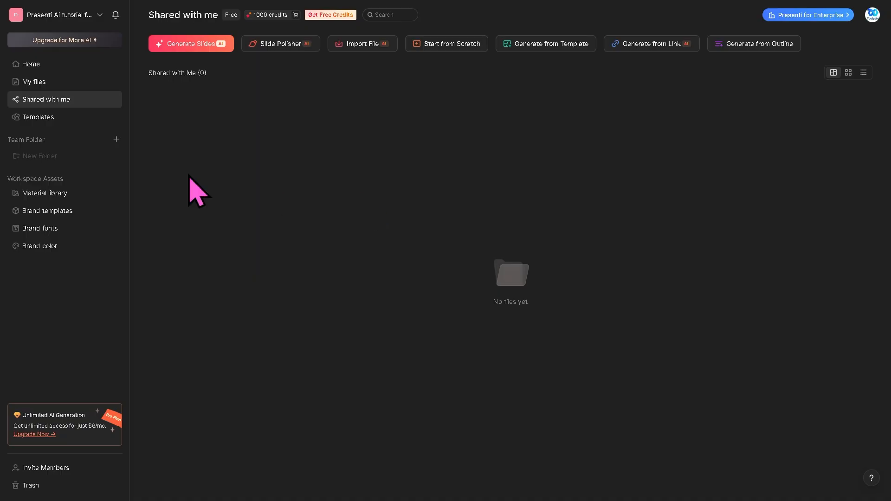
{"action": "left_click", "coordinate": [49, 117]}
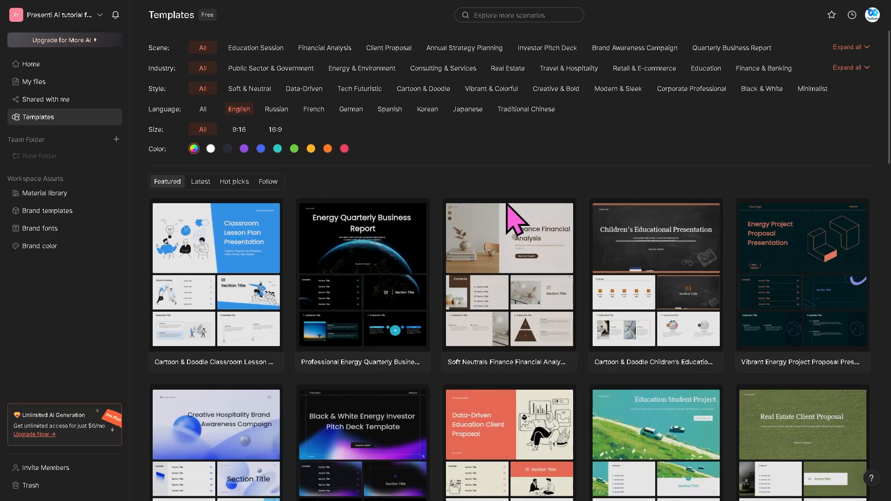
{"action": "scroll", "coordinate": [478, 304], "scroll_direction": "down", "scroll_amount": 3}
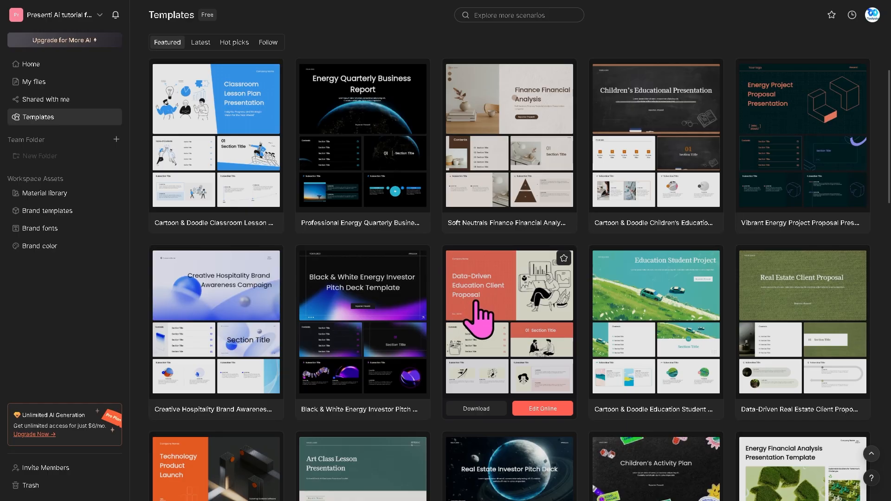
{"action": "scroll", "coordinate": [478, 320], "scroll_direction": "up", "scroll_amount": 4}
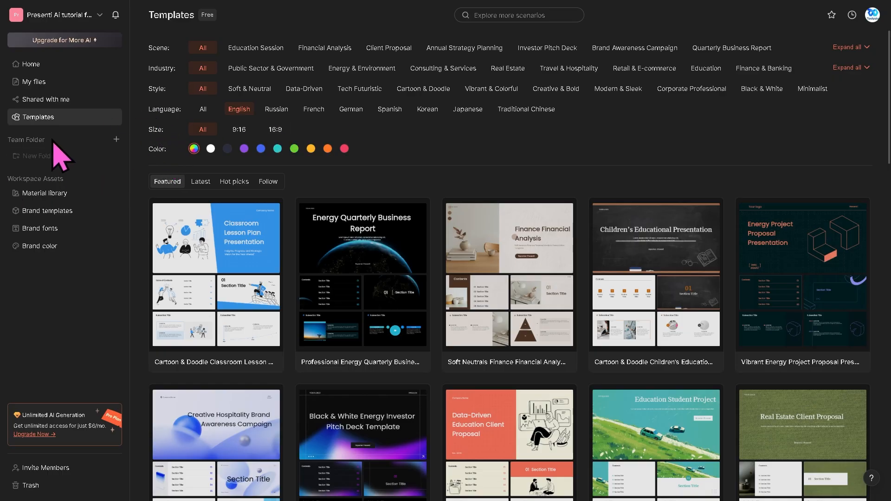
Step: Create a shared team folder named "Presenti AI Tutorial for Beginners"
{"action": "left_click", "coordinate": [116, 140]}
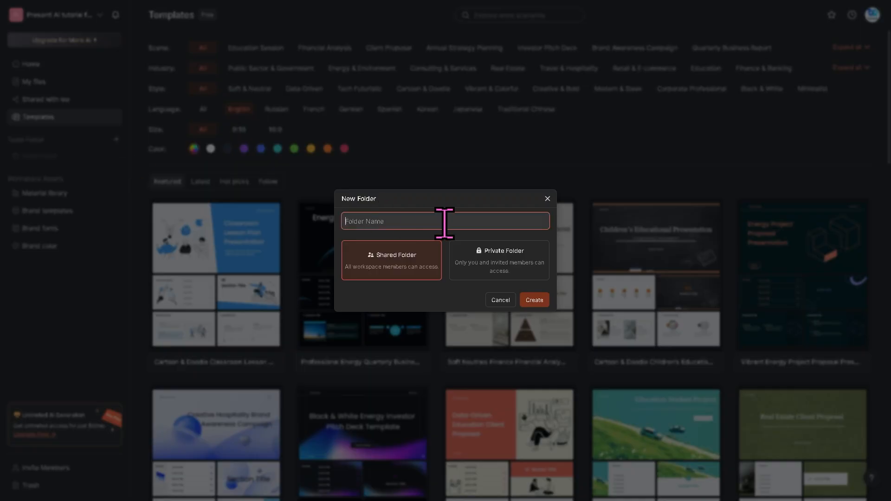
{"action": "type", "text": "Presenti AI Tutorial for Beginners"}
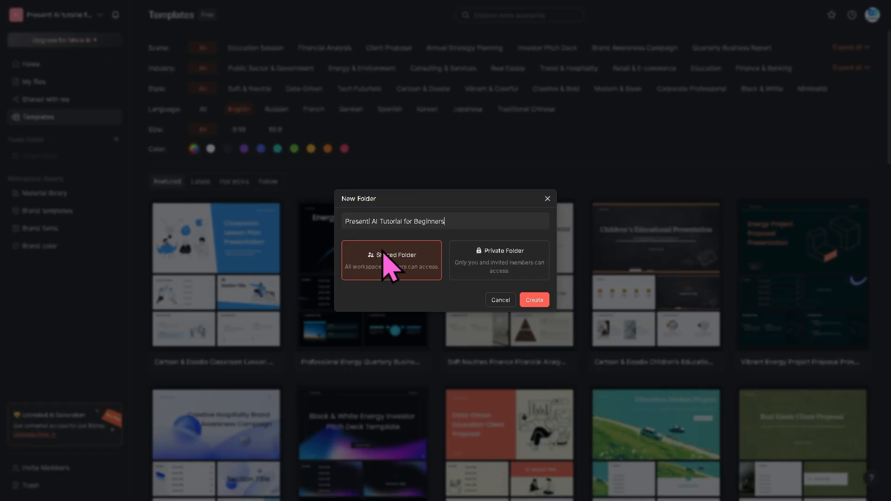
{"action": "left_click", "coordinate": [546, 302]}
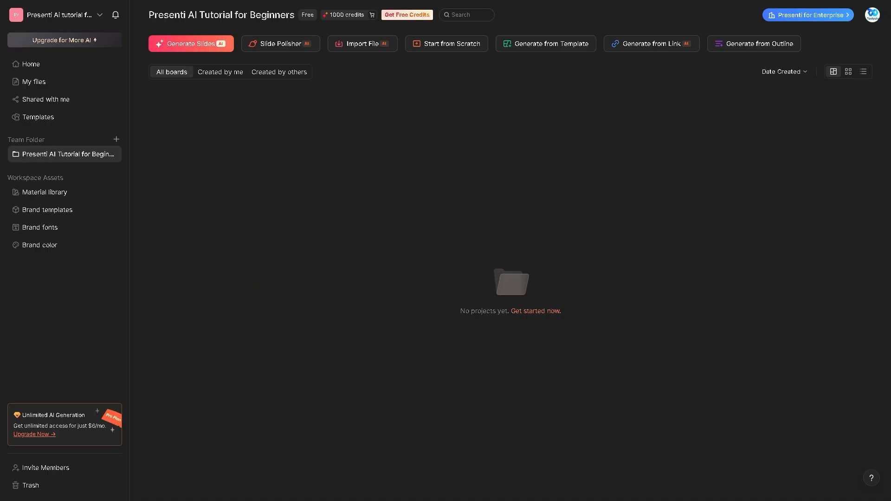
Step: Open the Material library in the workspace assets
{"action": "left_click", "coordinate": [73, 193]}
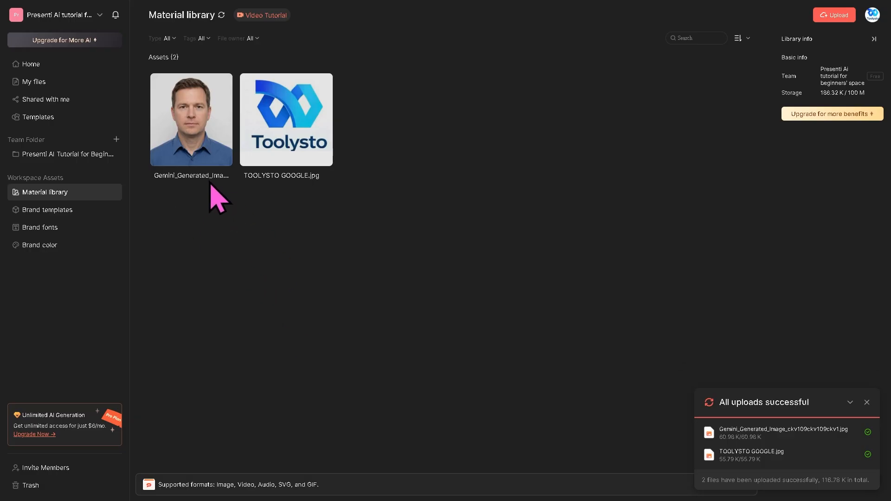
Step: Look through the Brand templates section with its template creation editor, and view the Brand fonts section
{"action": "left_click", "coordinate": [65, 214]}
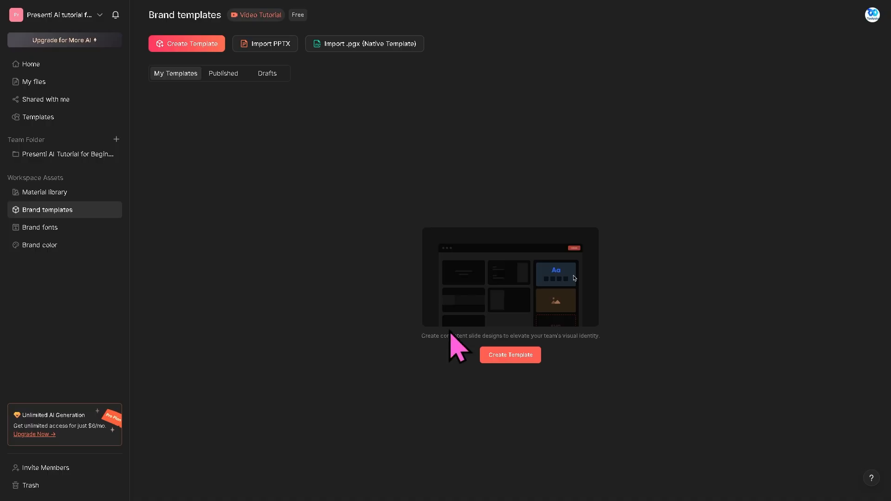
{"action": "left_click", "coordinate": [512, 359]}
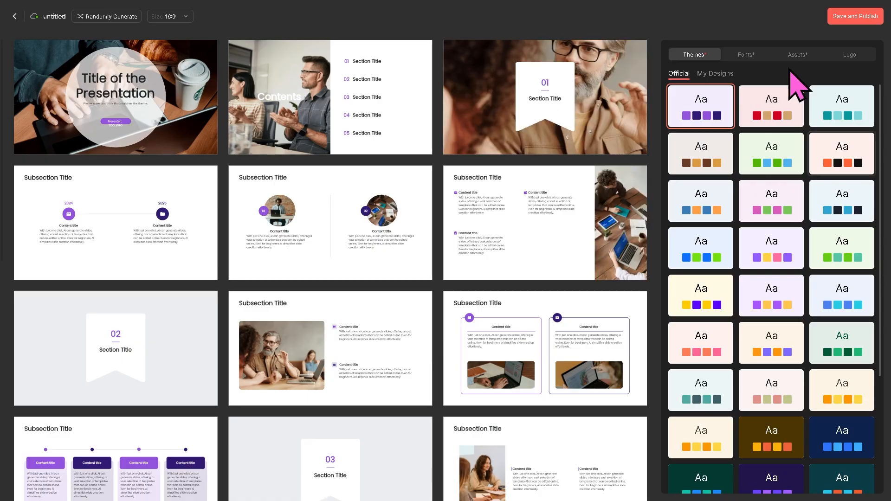
{"action": "left_click", "coordinate": [15, 16]}
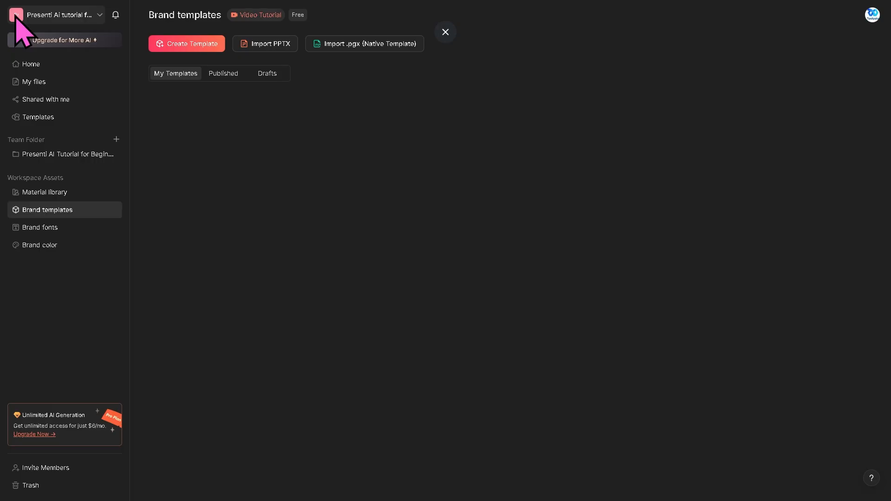
{"action": "left_click", "coordinate": [48, 232]}
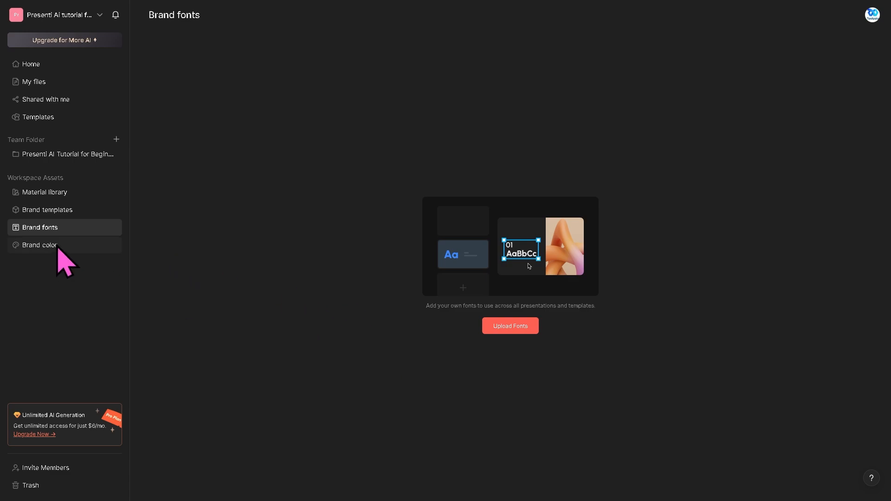
Step: Add a brand color scheme with the Dark style and save it
{"action": "left_click", "coordinate": [57, 247]}
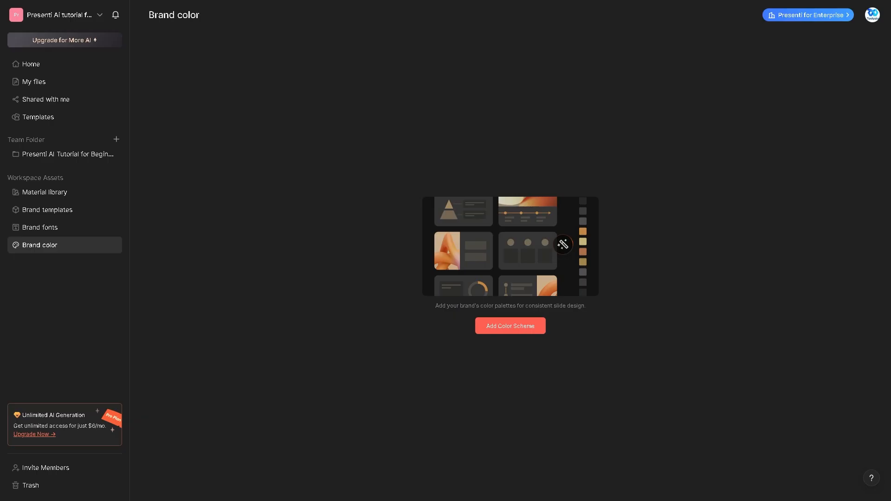
{"action": "left_click", "coordinate": [517, 338]}
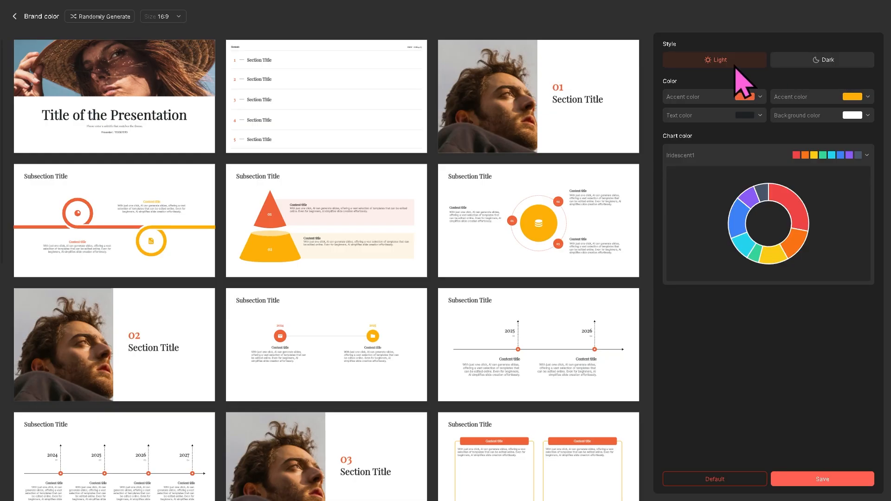
{"action": "left_click", "coordinate": [835, 64]}
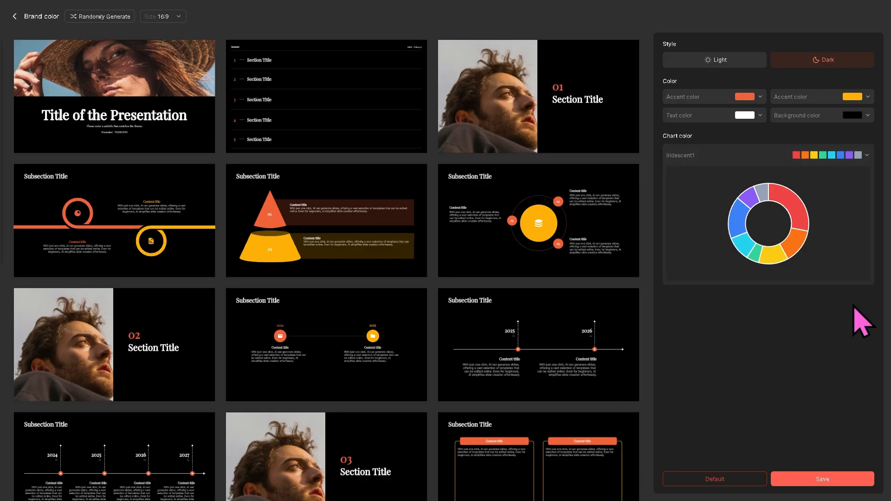
{"action": "left_click", "coordinate": [838, 479]}
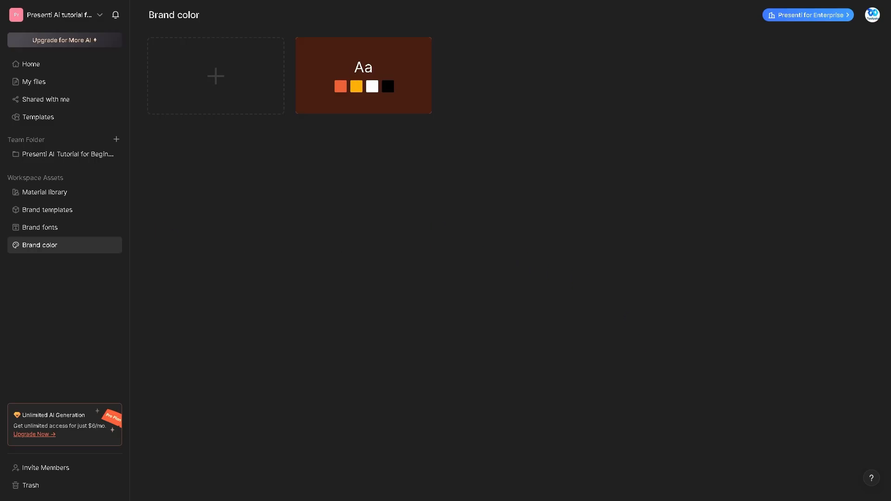
Step: On the Home page, enter the AI generation prompt "Presenti AI Tutorial for Beginners" and use Fast mode
{"action": "left_click", "coordinate": [51, 66]}
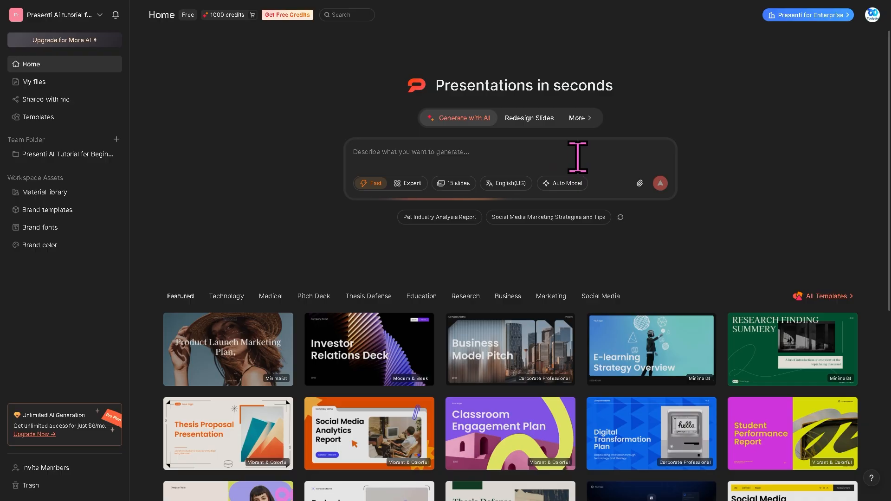
{"action": "type", "text": "Presenti AI Tutorial for Beginners"}
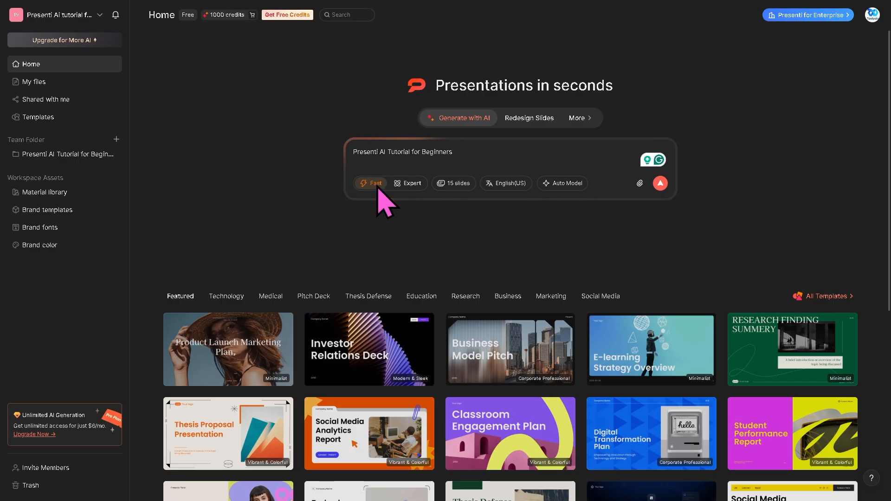
{"action": "left_click", "coordinate": [413, 184]}
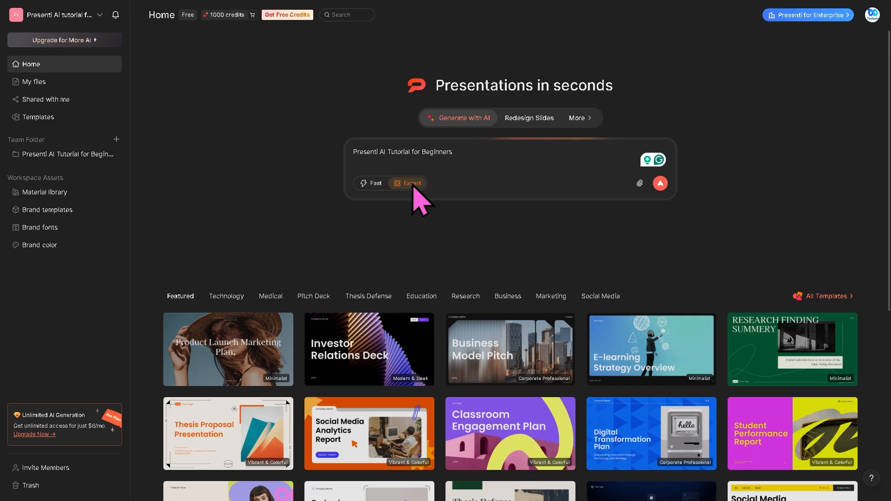
{"action": "left_click", "coordinate": [373, 183]}
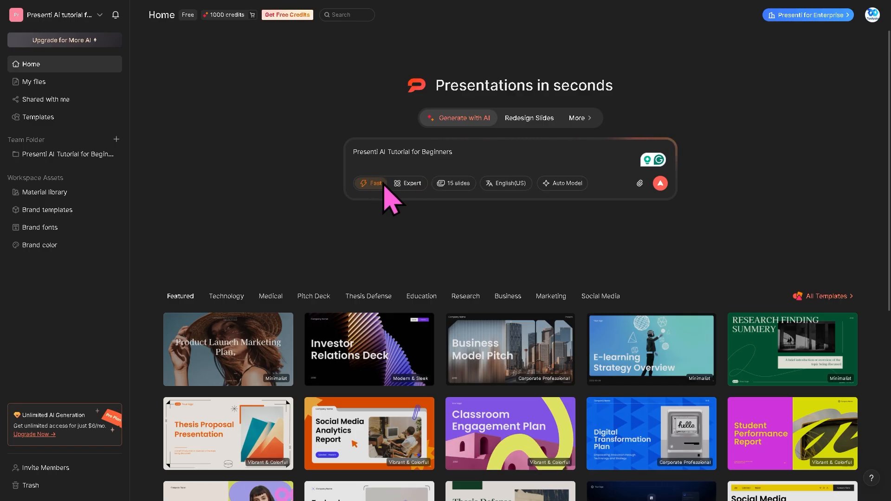
Step: Review the available slide counts and AI credits, and set the presentation length to 3 slides
{"action": "left_click", "coordinate": [465, 185]}
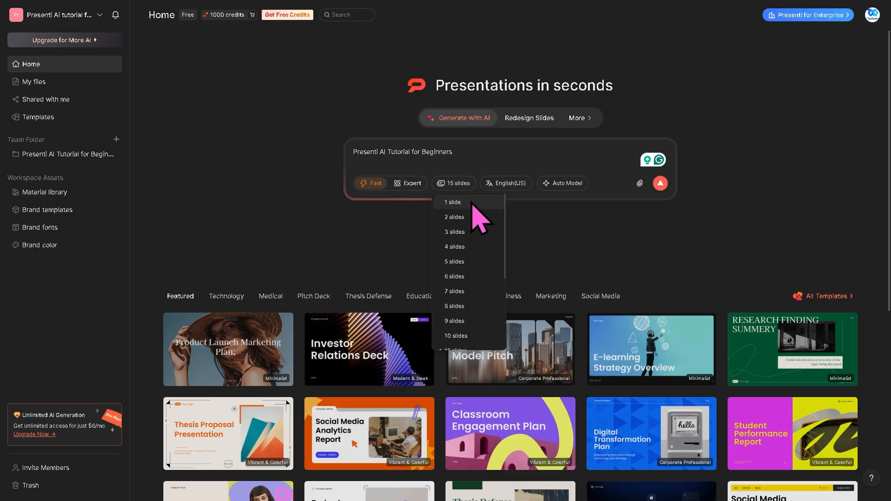
{"action": "scroll", "coordinate": [501, 297], "scroll_direction": "down", "scroll_amount": 3}
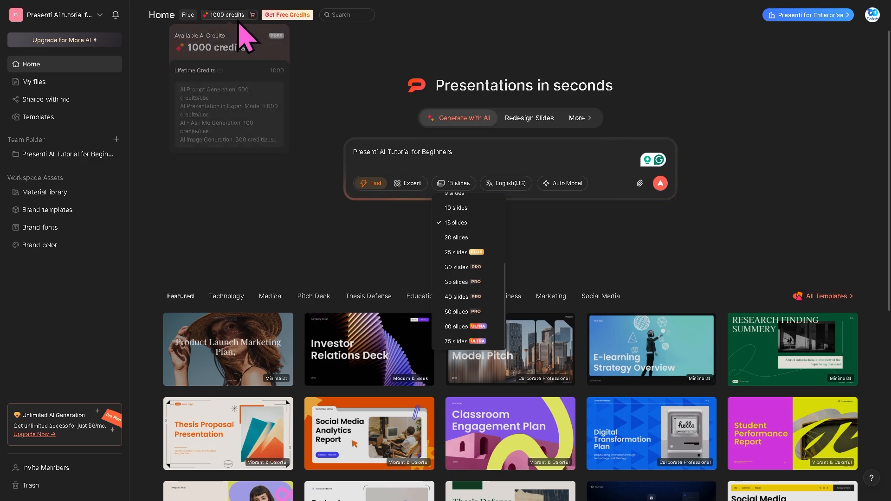
{"action": "mouse_move", "coordinate": [237, 19]}
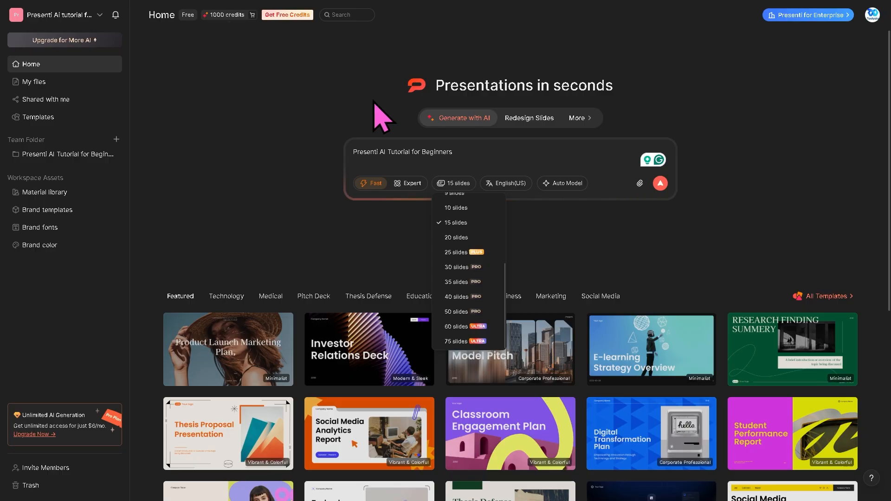
{"action": "scroll", "coordinate": [487, 297], "scroll_direction": "up", "scroll_amount": 3}
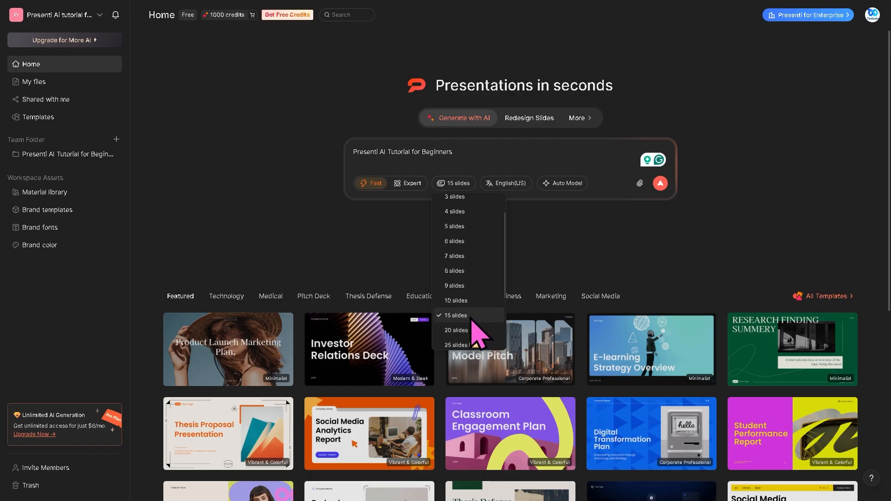
{"action": "scroll", "coordinate": [478, 255], "scroll_direction": "up", "scroll_amount": 2}
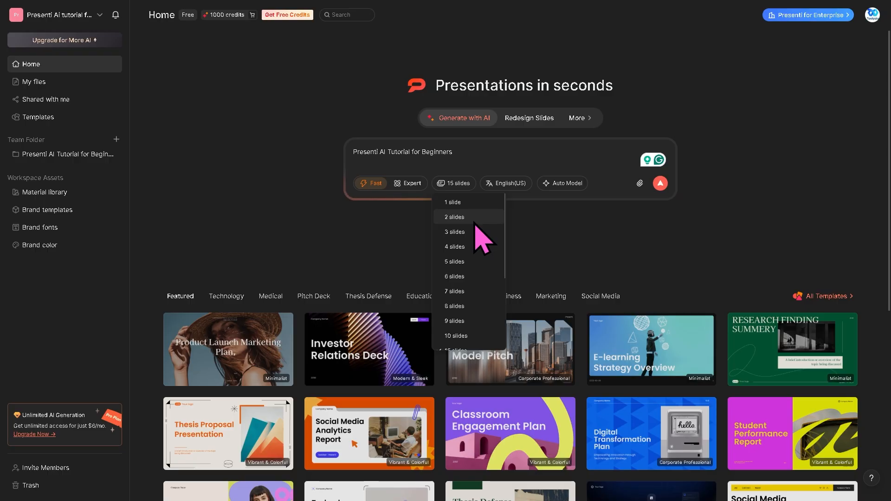
{"action": "left_click", "coordinate": [474, 231]}
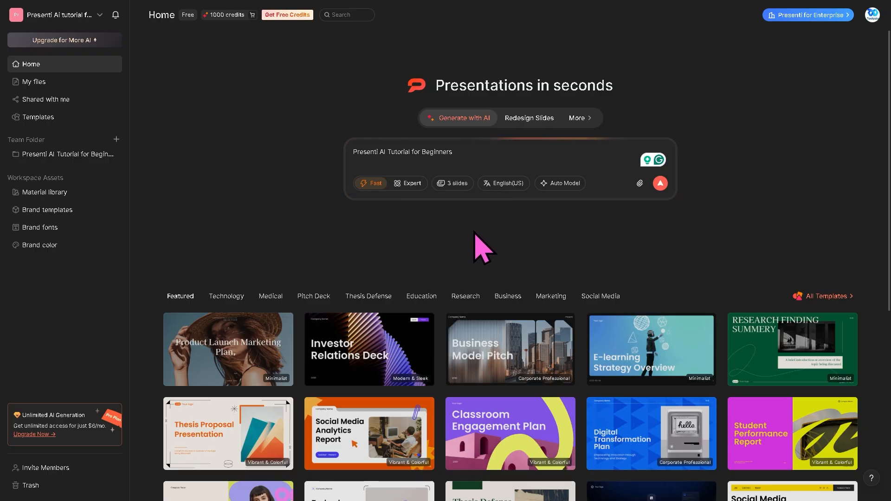
Step: Check the language and AI model options, keep English(US) and Auto Model, and generate the outline
{"action": "left_click", "coordinate": [513, 190]}
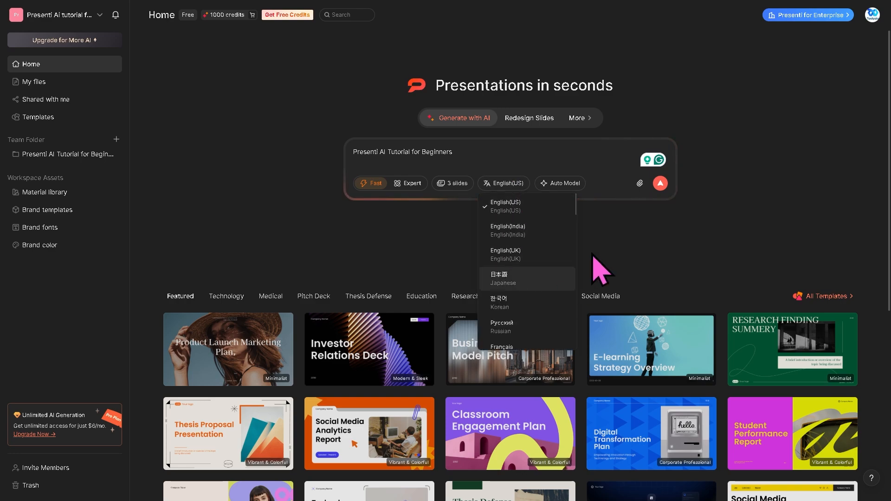
{"action": "left_click", "coordinate": [648, 227]}
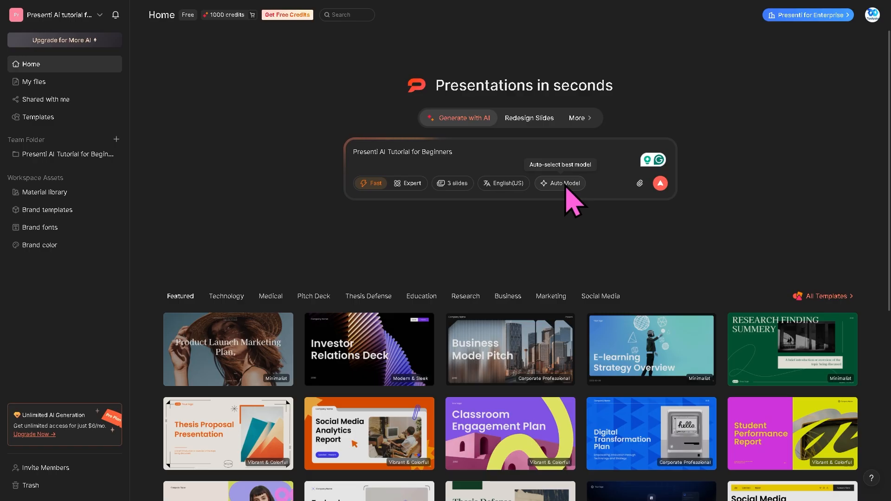
{"action": "left_click", "coordinate": [565, 188]}
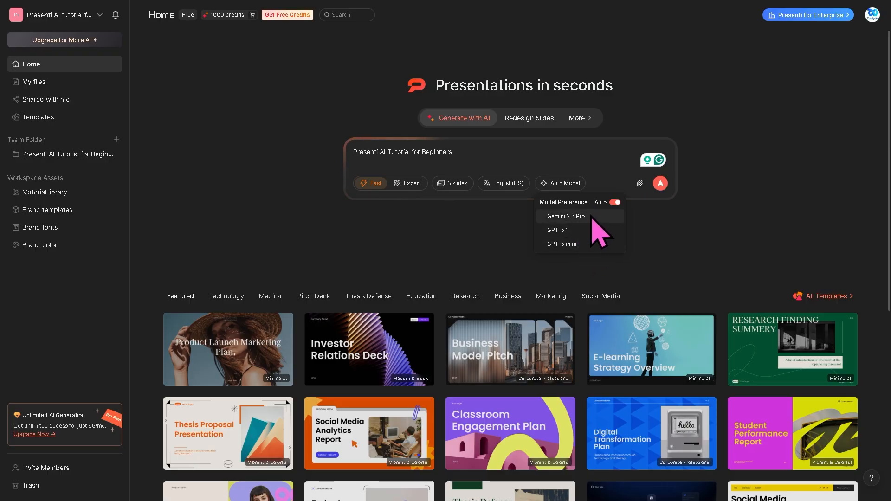
{"action": "left_click", "coordinate": [660, 184]}
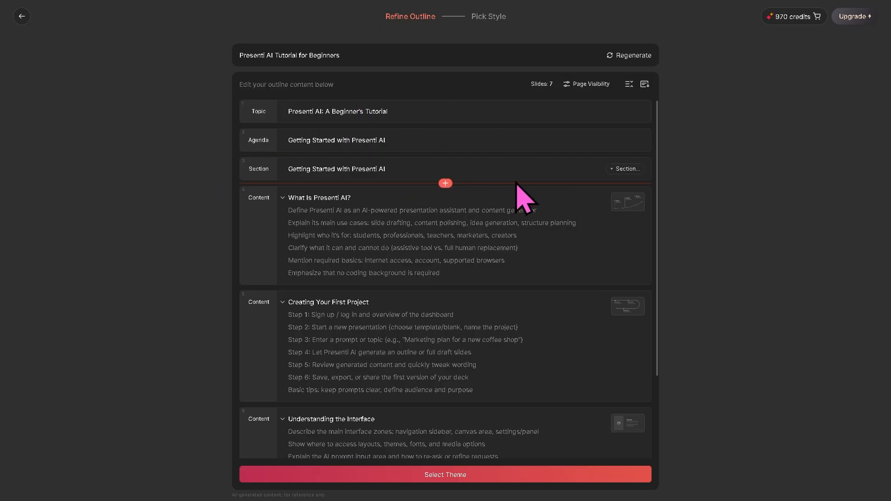
Step: Read through the generated outline, continue to style selection and check the History, Favorites and My Designs template collections
{"action": "scroll", "coordinate": [524, 199], "scroll_direction": "down", "scroll_amount": 3}
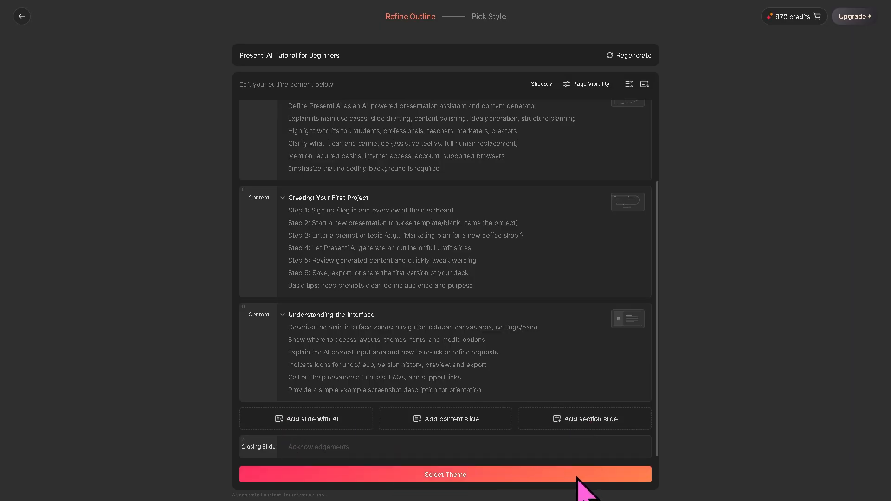
{"action": "left_click", "coordinate": [539, 476]}
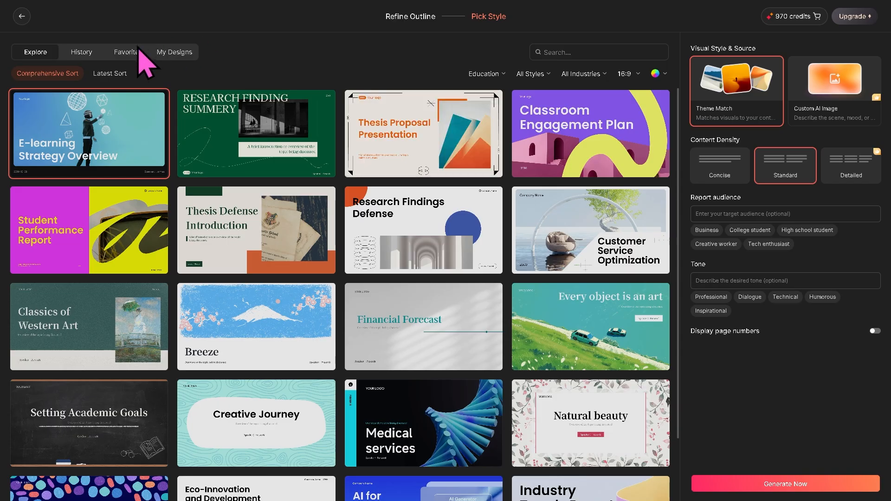
{"action": "left_click", "coordinate": [84, 54]}
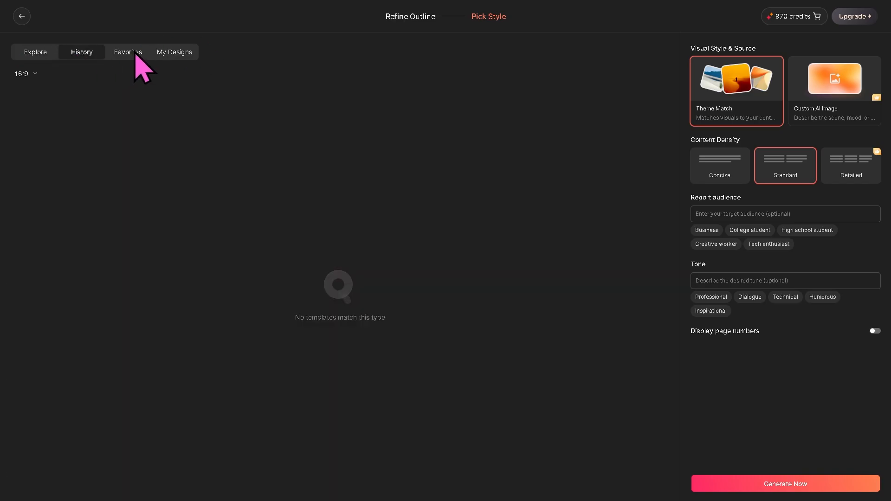
{"action": "left_click", "coordinate": [135, 54]}
{"action": "left_click", "coordinate": [187, 55]}
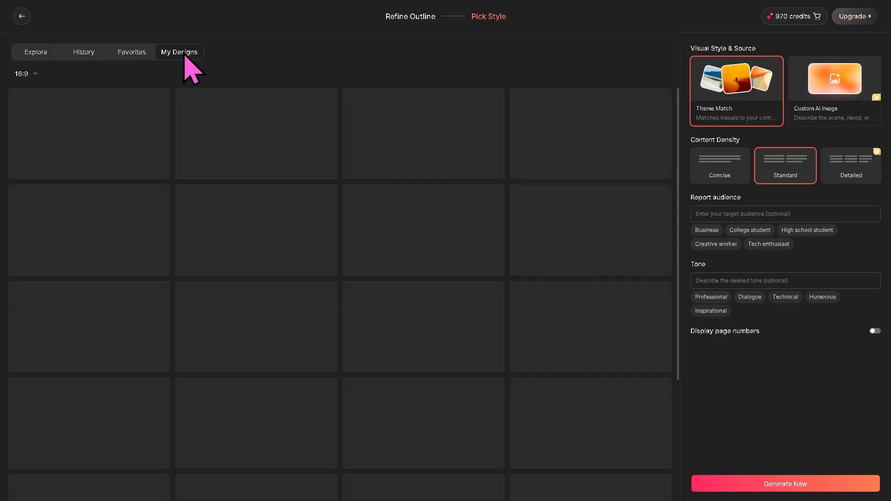
{"action": "left_click", "coordinate": [52, 54]}
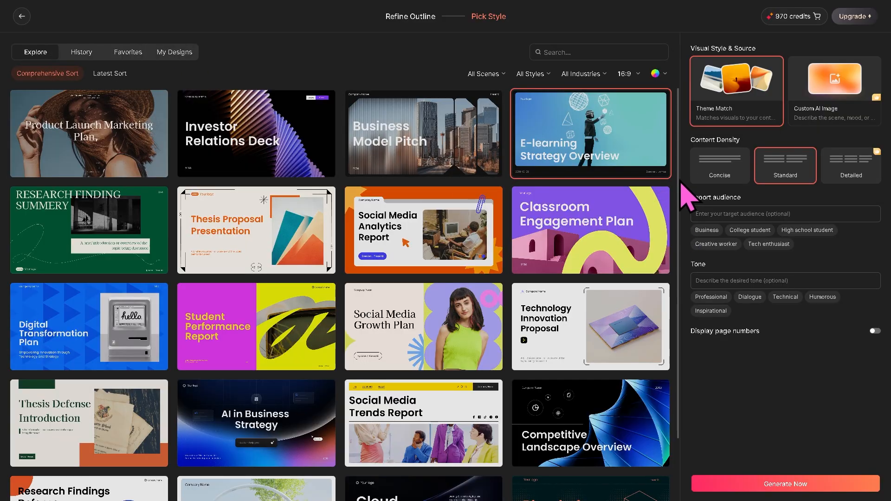
Step: Browse the Explore templates and select the "Competitive Landscape Overview" theme
{"action": "left_click_drag", "start_coordinate": [679, 185], "coordinate": [681, 366]}
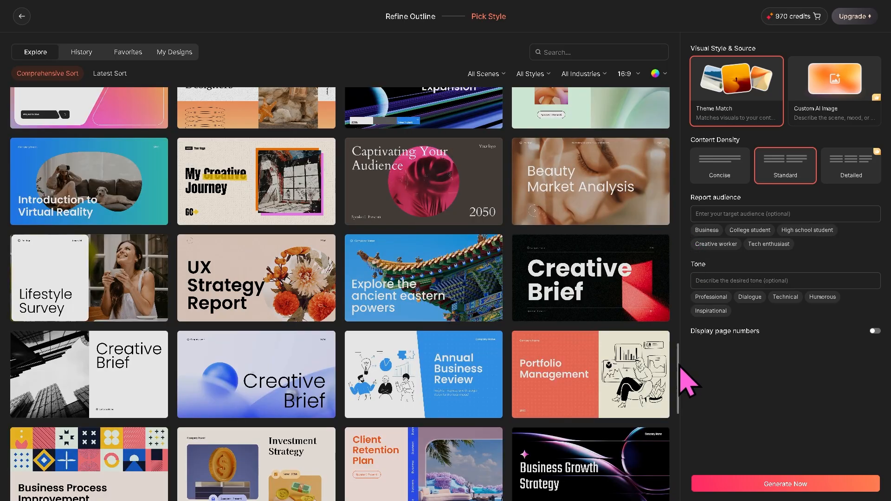
{"action": "mouse_move", "coordinate": [681, 367]}
{"action": "left_mouse_down"}
{"action": "mouse_move", "coordinate": [691, 403]}
{"action": "mouse_move", "coordinate": [700, 186]}
{"action": "mouse_move", "coordinate": [724, 134]}
{"action": "left_mouse_up"}
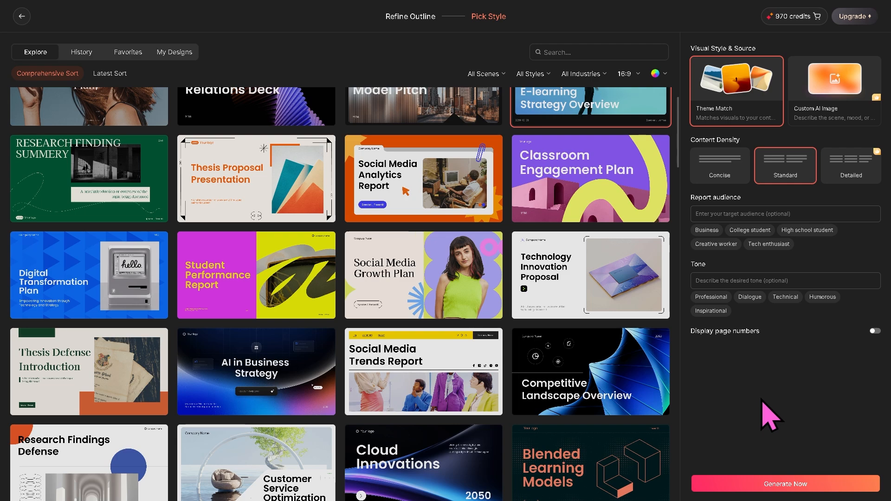
{"action": "left_click", "coordinate": [594, 344]}
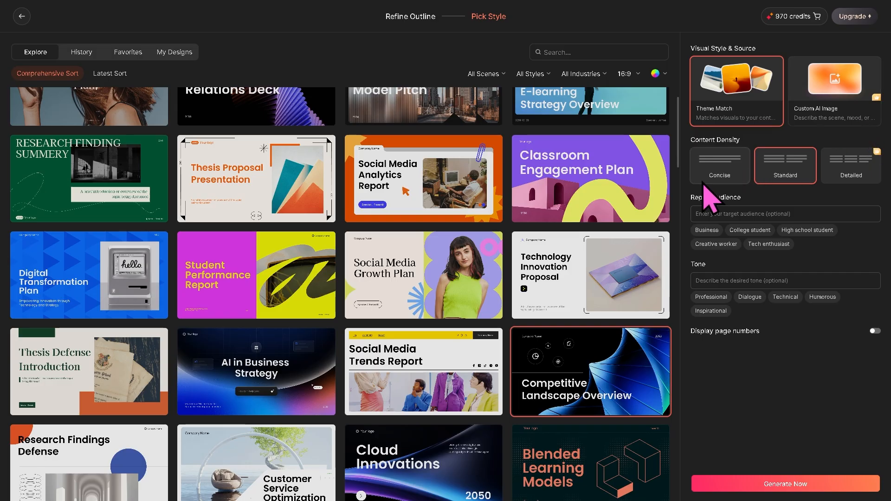
Step: Use Standard content density, enter "Presenti AI Tutorial for Beginners" as report audience and tone, enable page numbers, and generate the presentation
{"action": "left_click", "coordinate": [736, 173]}
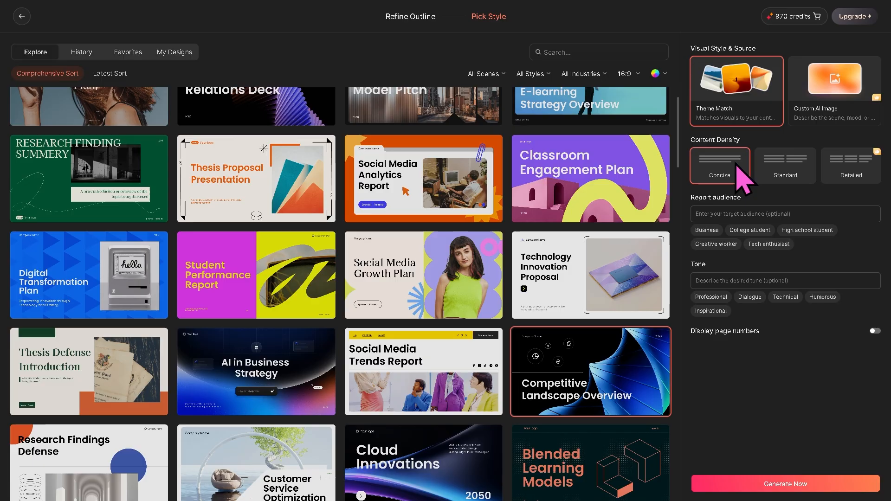
{"action": "left_click", "coordinate": [781, 158]}
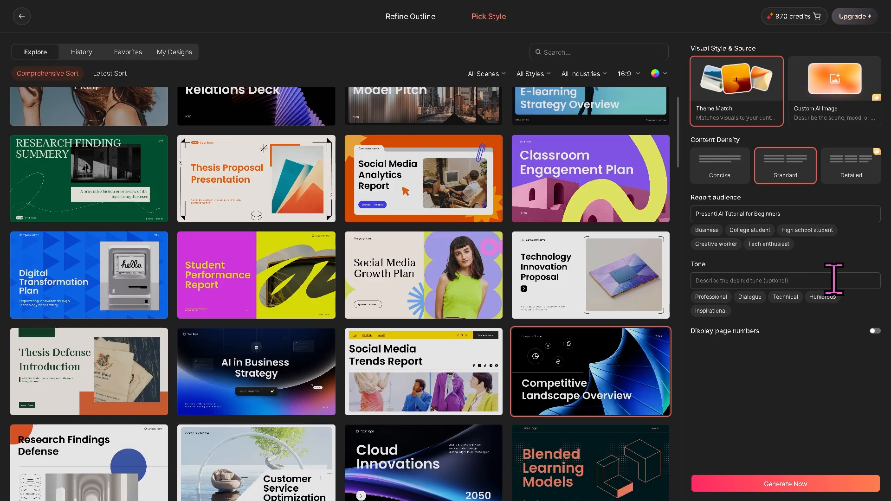
{"action": "left_click", "coordinate": [852, 280]}
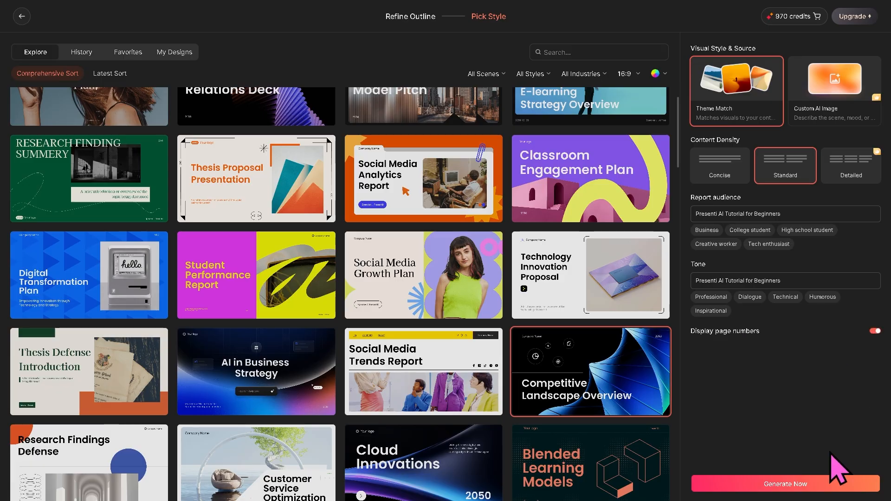
{"action": "left_click", "coordinate": [825, 482]}
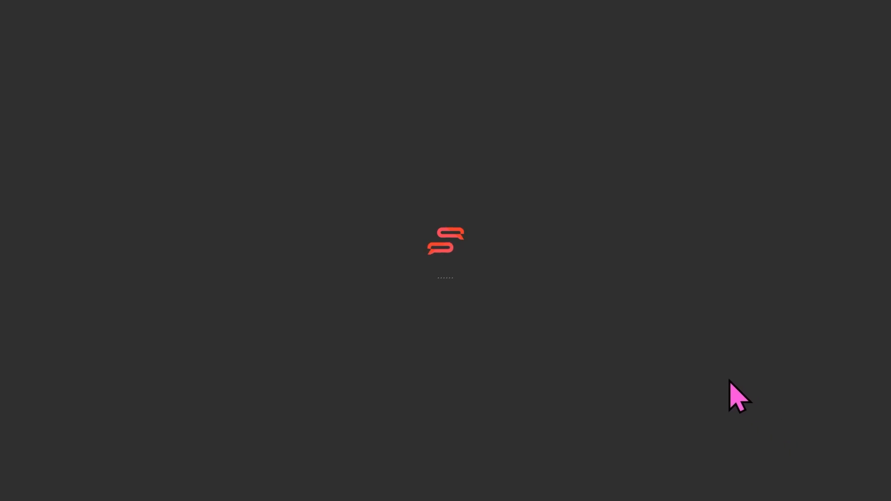